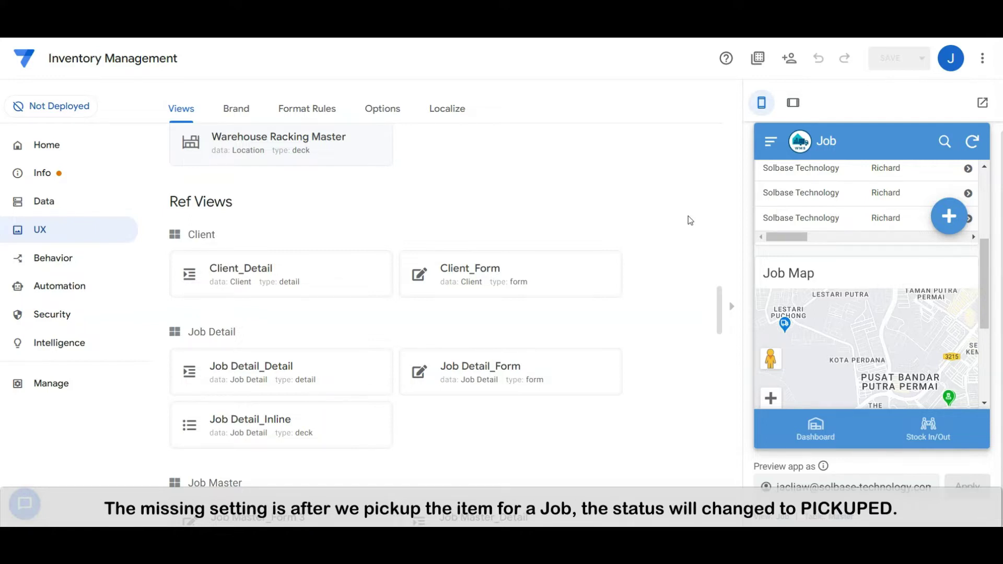
Step: Expand the Inventory Management app preview to full screen showing the Job dashboard
{"action": "left_click", "coordinate": [553, 163]}
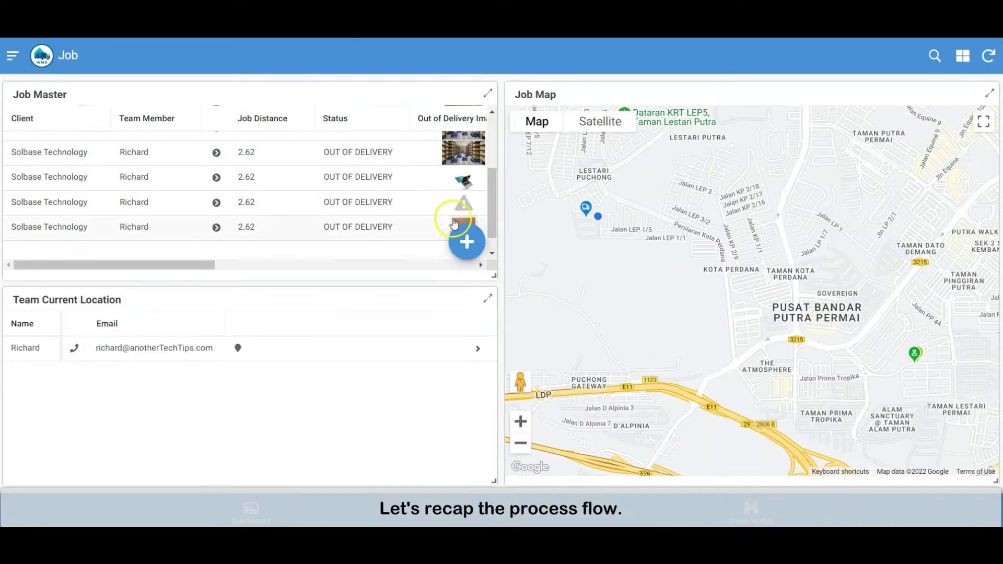
Step: Add a new job with Client Solbase Technology and Team Member Richard, and save it
{"action": "left_click", "coordinate": [465, 241]}
{"action": "left_click", "coordinate": [658, 135]}
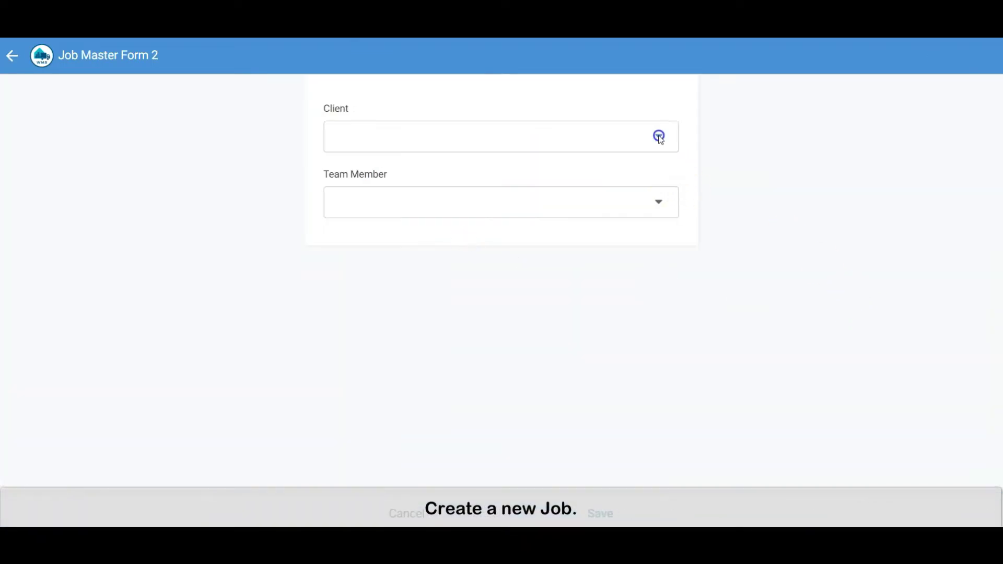
{"action": "left_click", "coordinate": [400, 135]}
{"action": "left_click", "coordinate": [535, 205]}
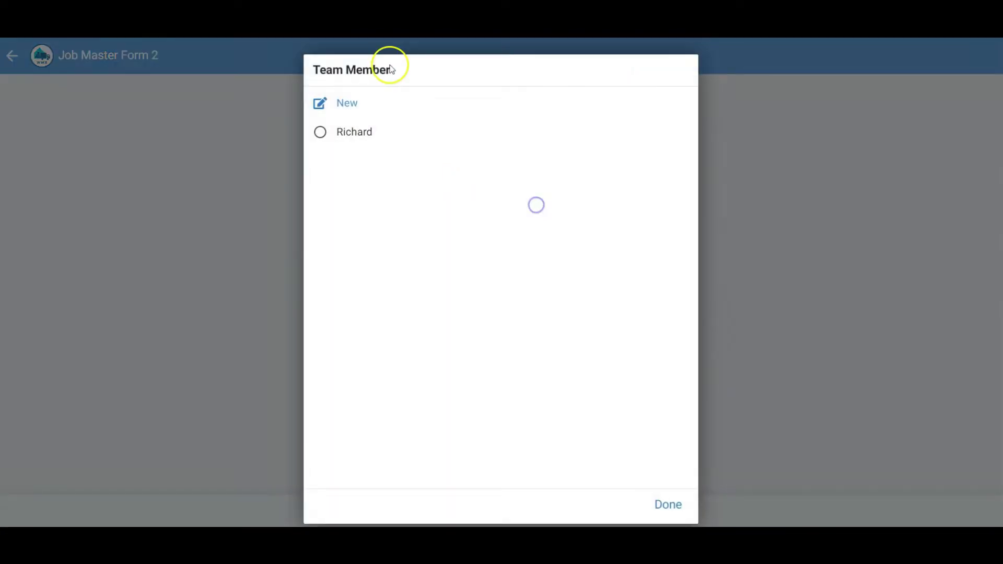
{"action": "left_click", "coordinate": [360, 134]}
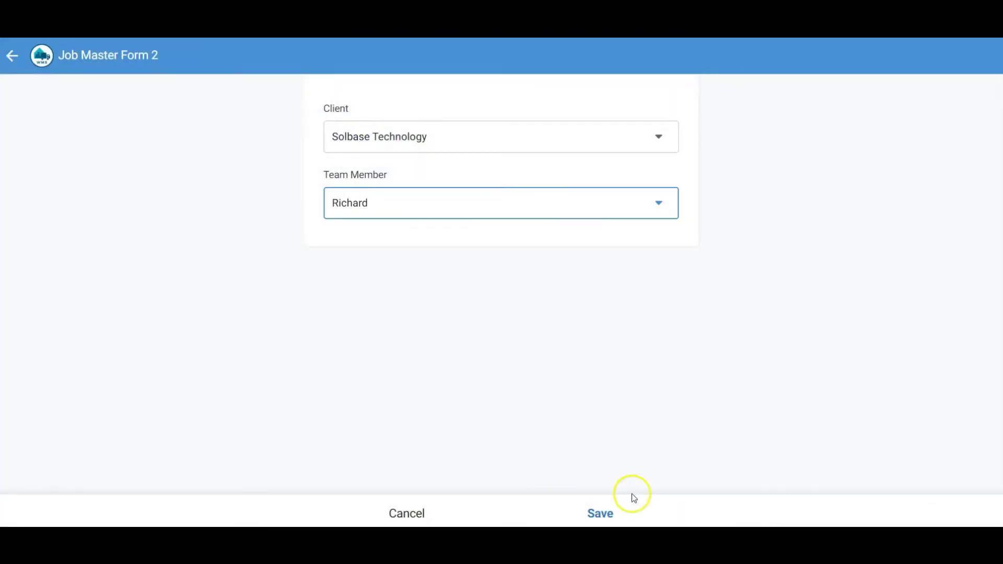
{"action": "left_click", "coordinate": [601, 511]}
{"action": "scroll", "coordinate": [370, 179], "scroll_direction": "down", "scroll_amount": 2}
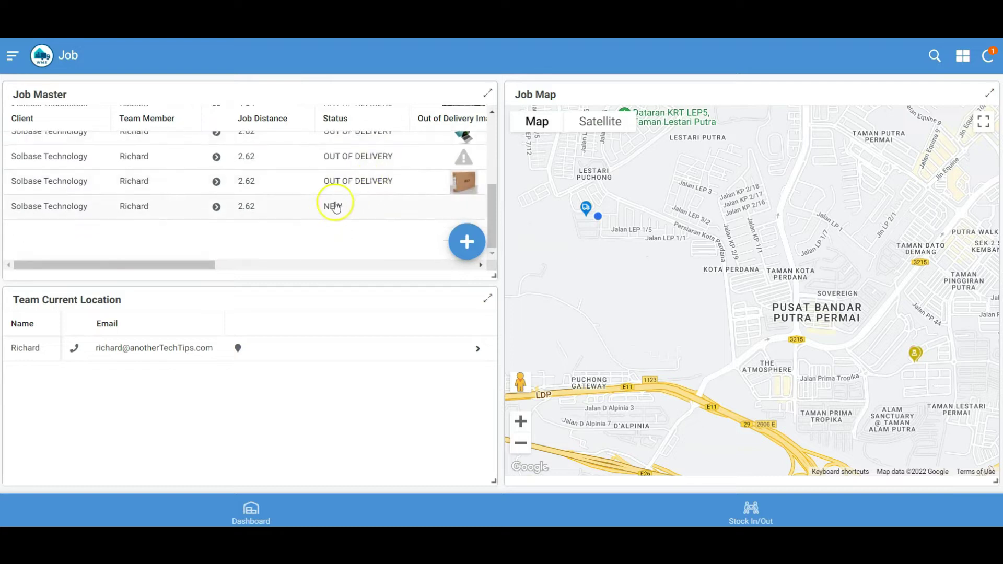
{"action": "left_click", "coordinate": [339, 213]}
Step: Add a delivery item to the NEW job: stock STK3, quantity 5, box photo as pickup image, saved
{"action": "left_click", "coordinate": [356, 211]}
{"action": "scroll", "coordinate": [354, 196], "scroll_direction": "down", "scroll_amount": 2}
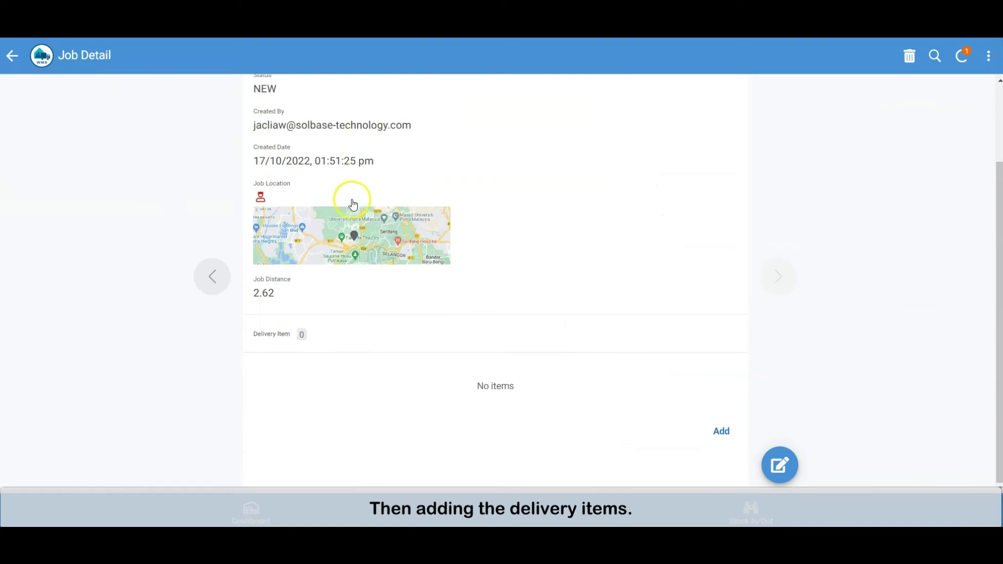
{"action": "scroll", "coordinate": [352, 201], "scroll_direction": "up", "scroll_amount": 2}
{"action": "scroll", "coordinate": [329, 235], "scroll_direction": "down", "scroll_amount": 2}
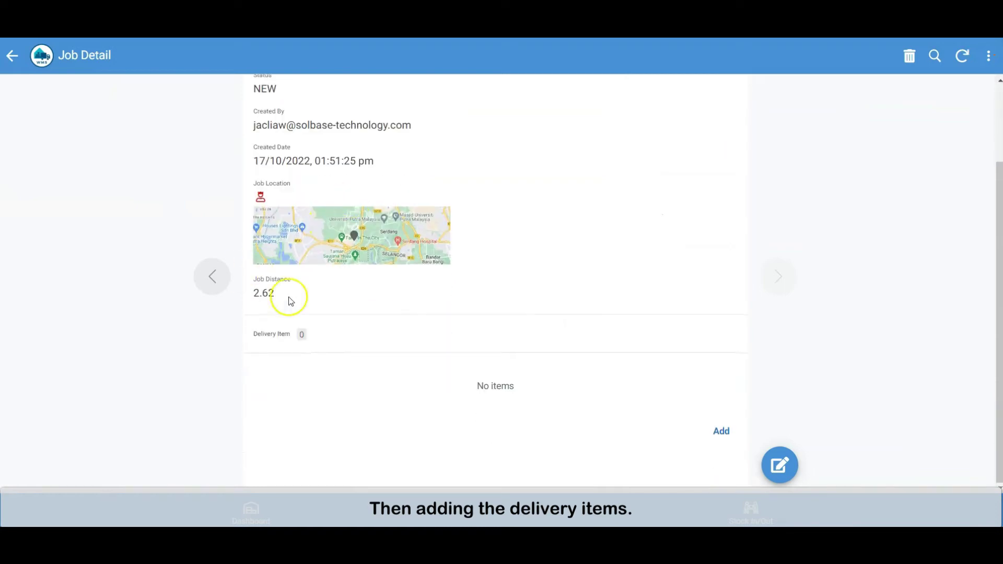
{"action": "left_click", "coordinate": [722, 439]}
{"action": "left_click", "coordinate": [465, 137]}
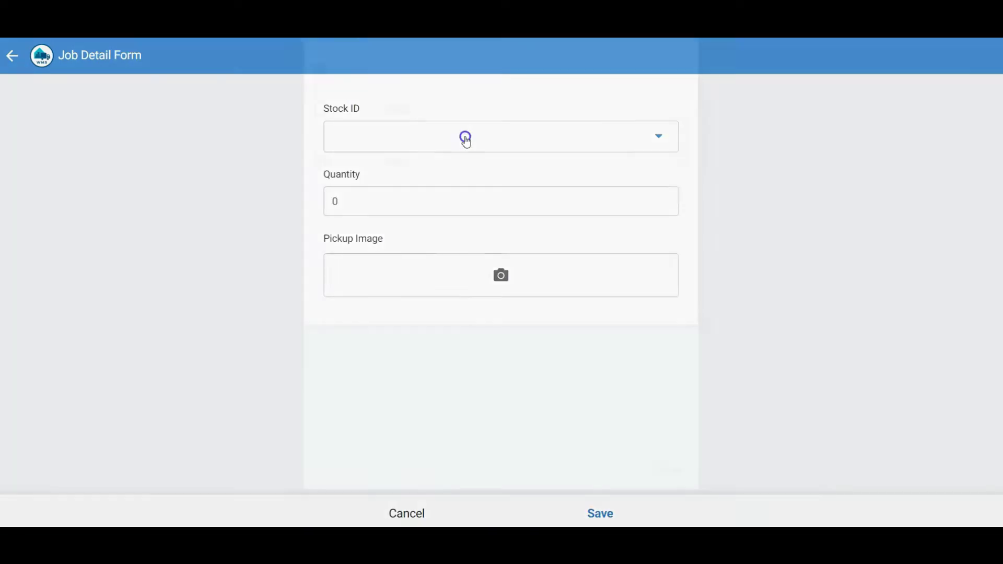
{"action": "left_click", "coordinate": [332, 197]}
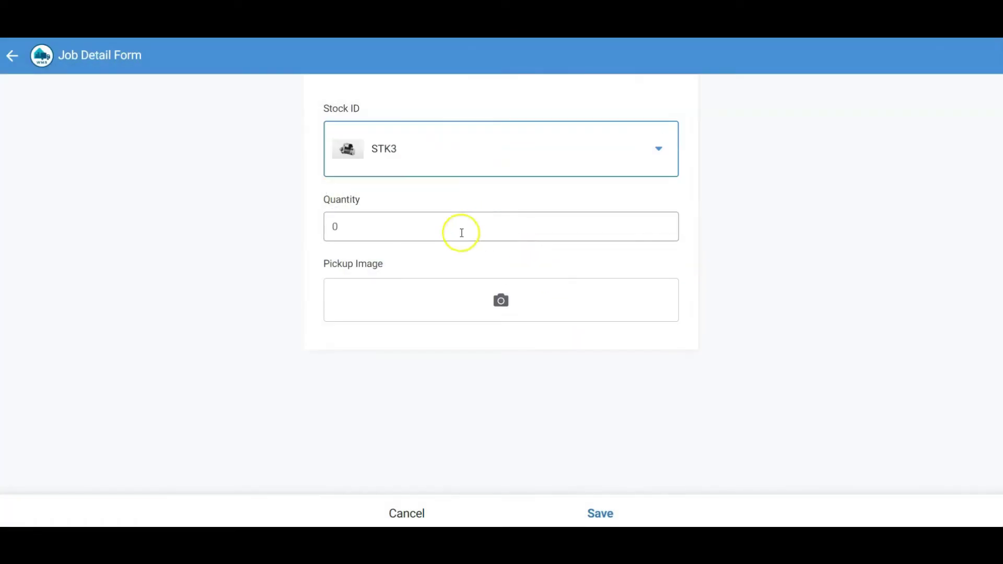
{"action": "left_click", "coordinate": [457, 234]}
{"action": "type", "text": "6"}
{"action": "left_click", "coordinate": [519, 313]}
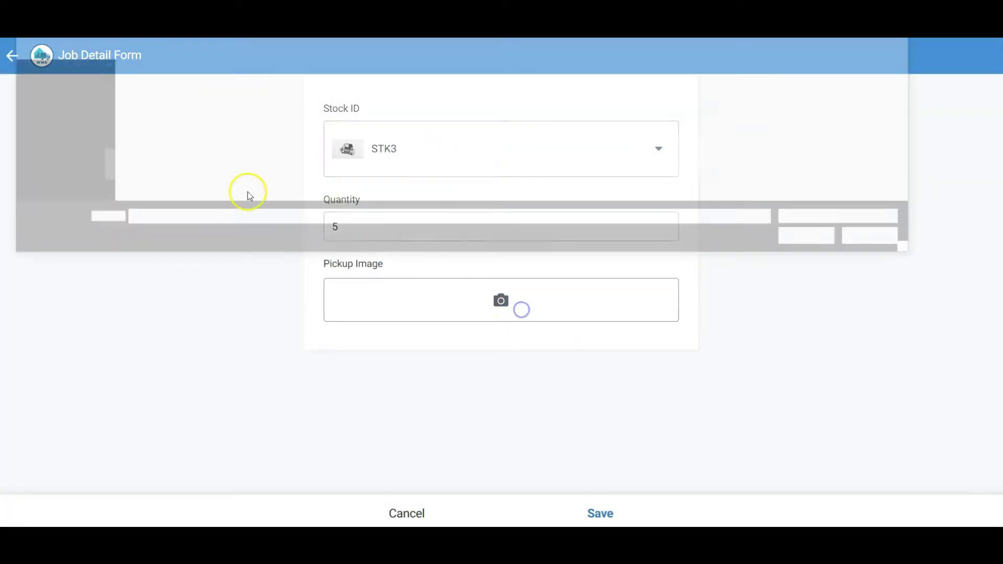
{"action": "double_click", "coordinate": [295, 102]}
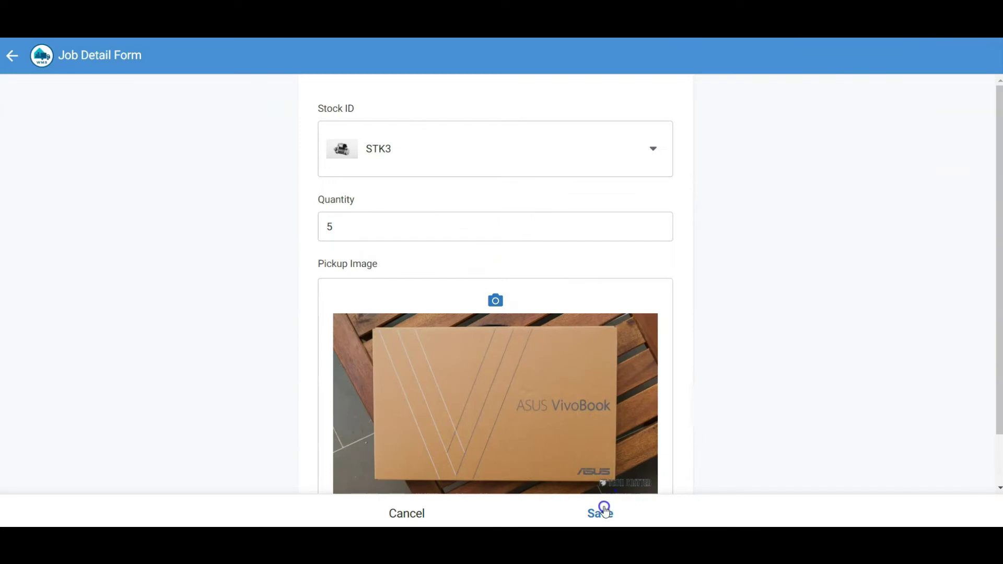
{"action": "left_click", "coordinate": [603, 511]}
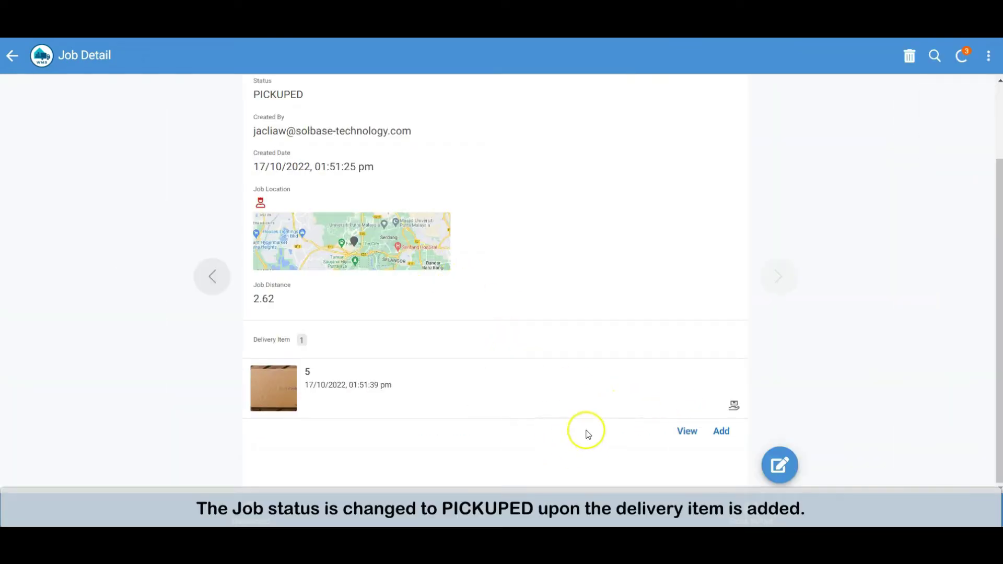
Step: Return to the job list and confirm the Pickup List now holds one job
{"action": "left_click", "coordinate": [12, 55]}
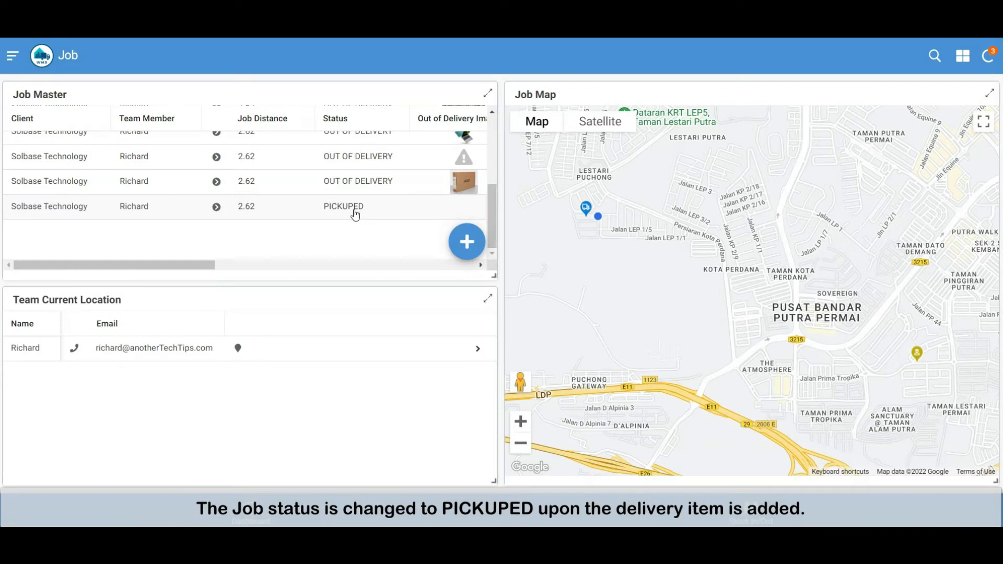
{"action": "left_click", "coordinate": [12, 55]}
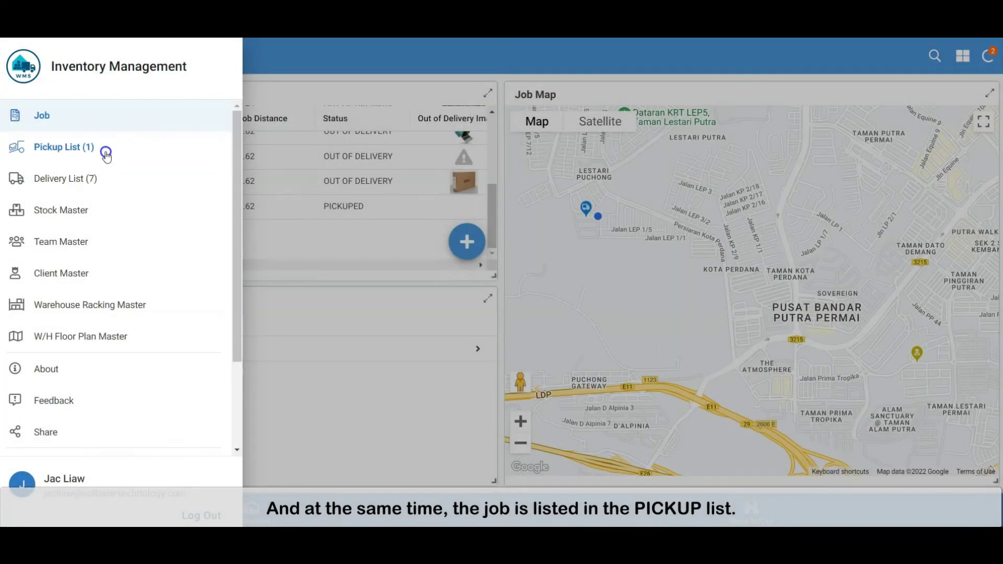
{"action": "left_click", "coordinate": [105, 151]}
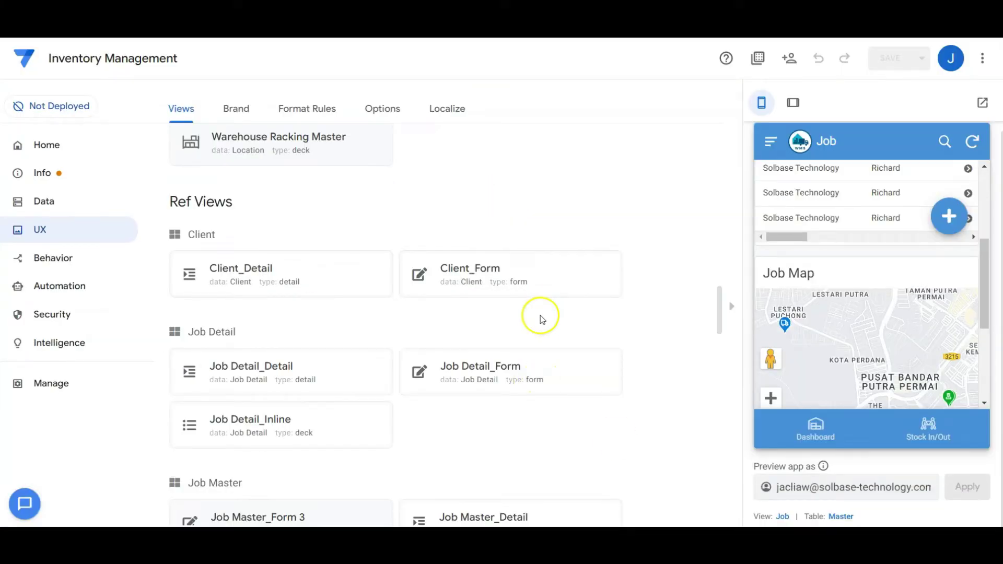
Step: Show the Job Detail_Form view's Behavior with Form Saved event set to Update Group Action
{"action": "left_click", "coordinate": [491, 378]}
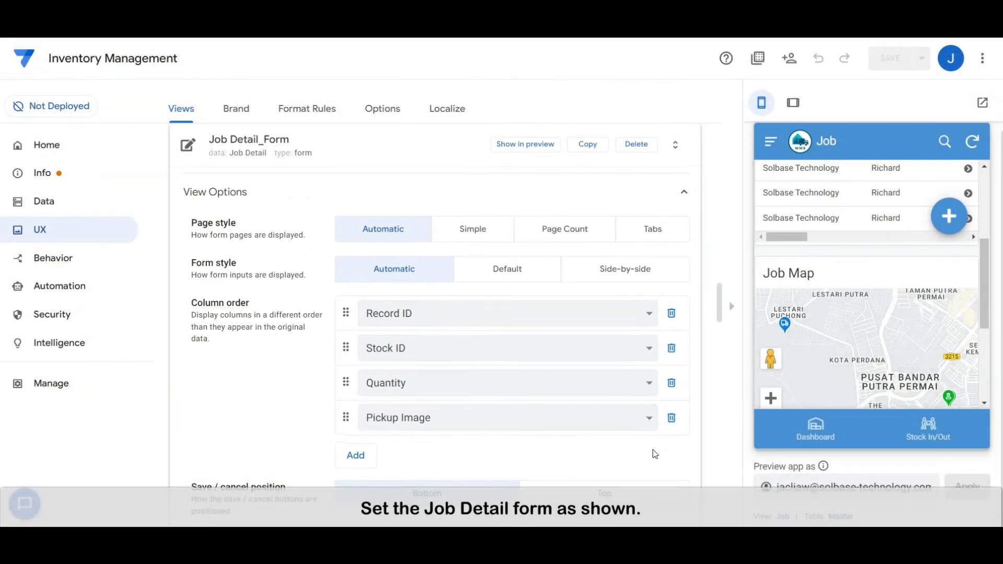
{"action": "scroll", "coordinate": [655, 454], "scroll_direction": "down", "scroll_amount": 4}
{"action": "scroll", "coordinate": [654, 454], "scroll_direction": "down", "scroll_amount": 2}
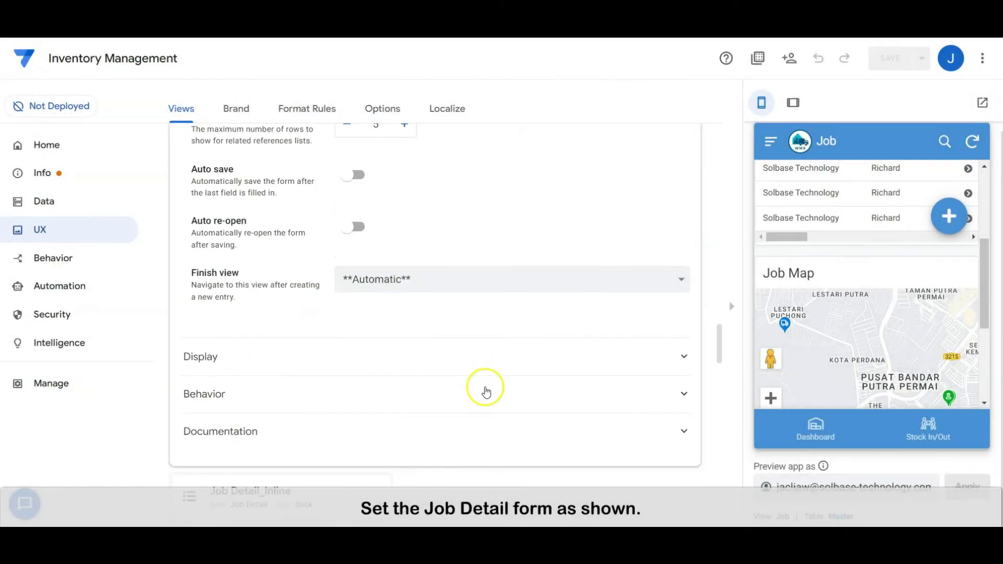
{"action": "left_click", "coordinate": [486, 390]}
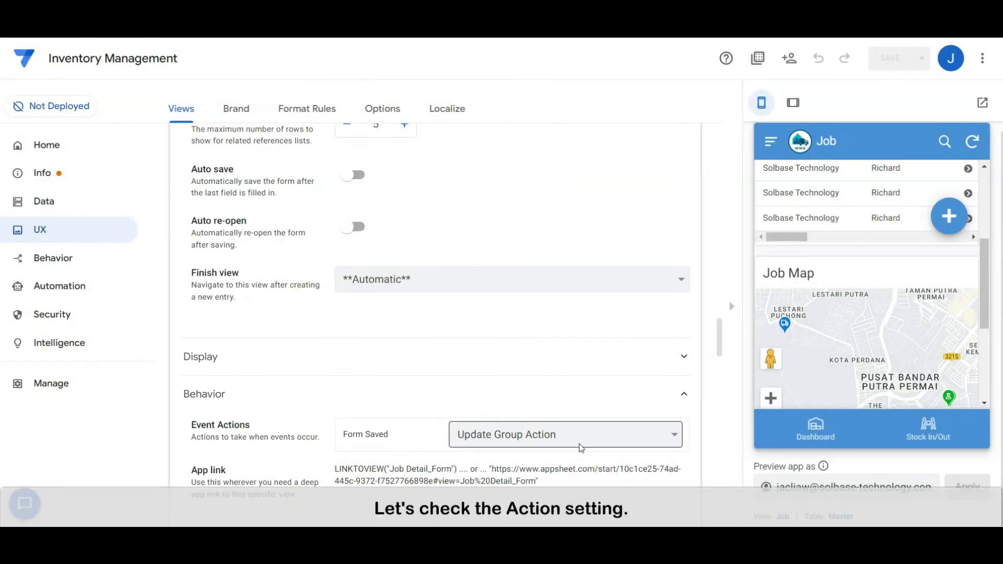
{"action": "left_click", "coordinate": [571, 451]}
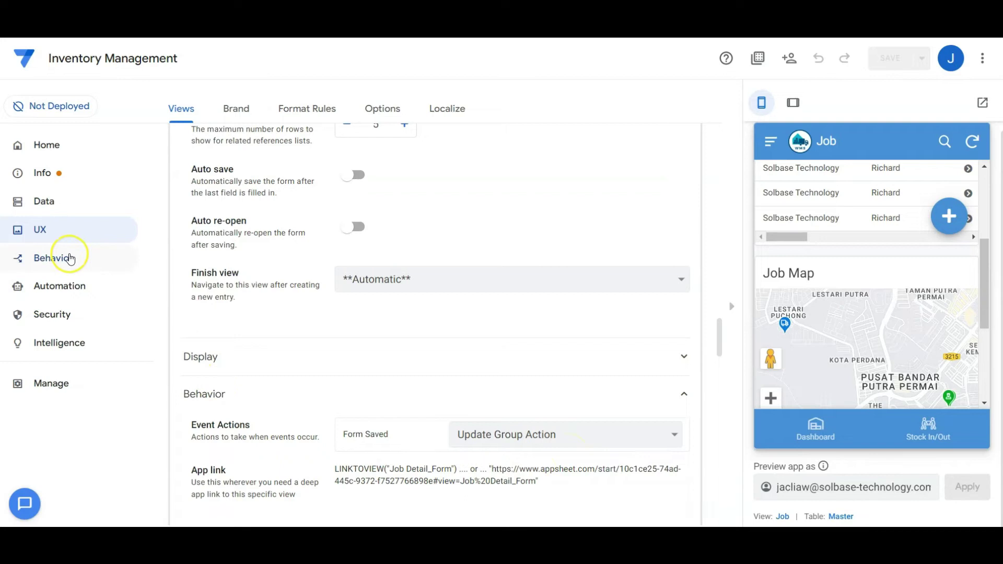
Step: Show Update Group Action running Update Job Master as Pickuped, then Update Pickup Date
{"action": "left_click", "coordinate": [69, 259]}
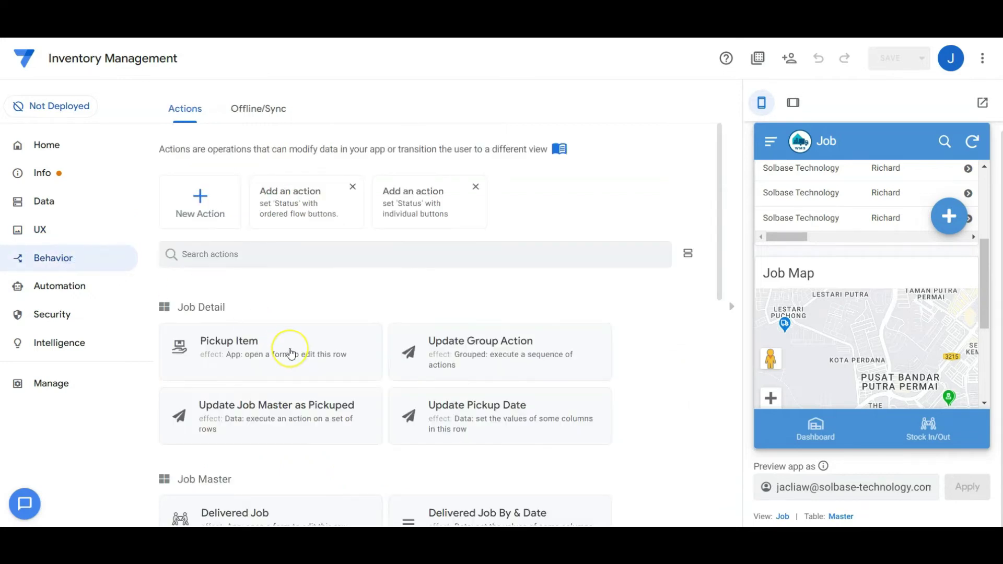
{"action": "scroll", "coordinate": [291, 352], "scroll_direction": "down", "scroll_amount": 2}
{"action": "left_click", "coordinate": [488, 231]}
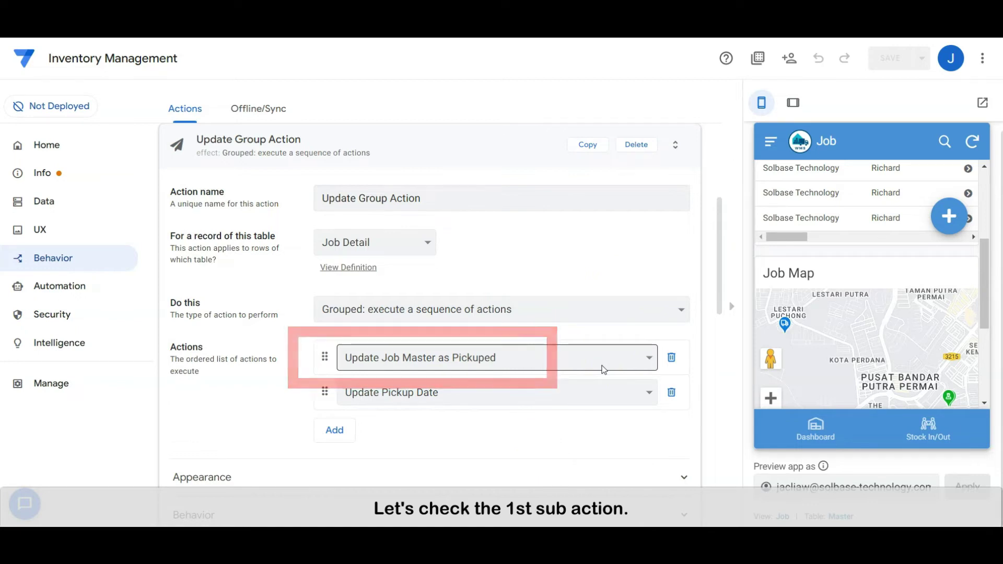
{"action": "scroll", "coordinate": [292, 283], "scroll_direction": "up", "scroll_amount": 2}
Step: Review Update Job Master as Pickuped: referenced table, Referenced Rows formula, and Pickuped action
{"action": "left_click", "coordinate": [291, 281]}
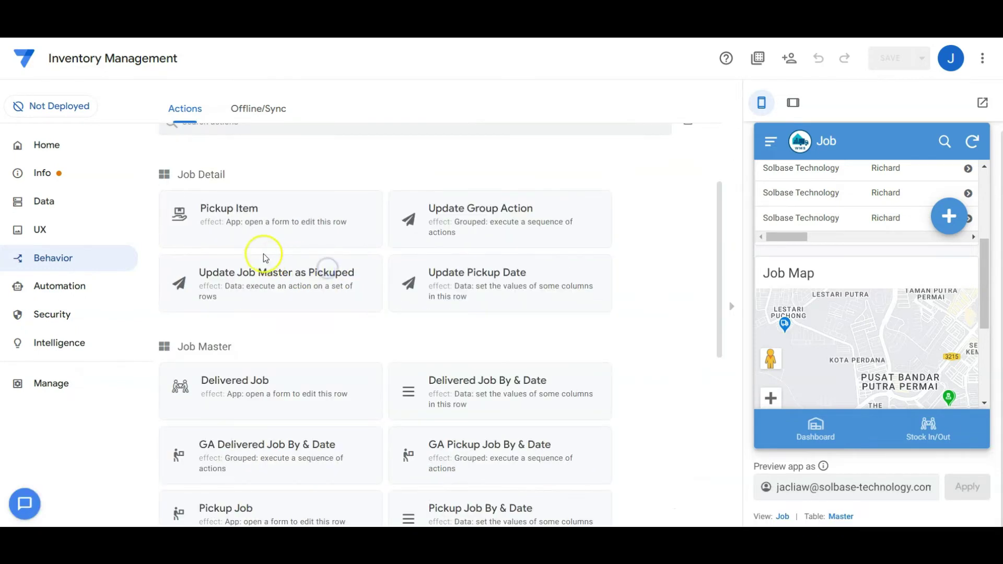
{"action": "left_click", "coordinate": [342, 279]}
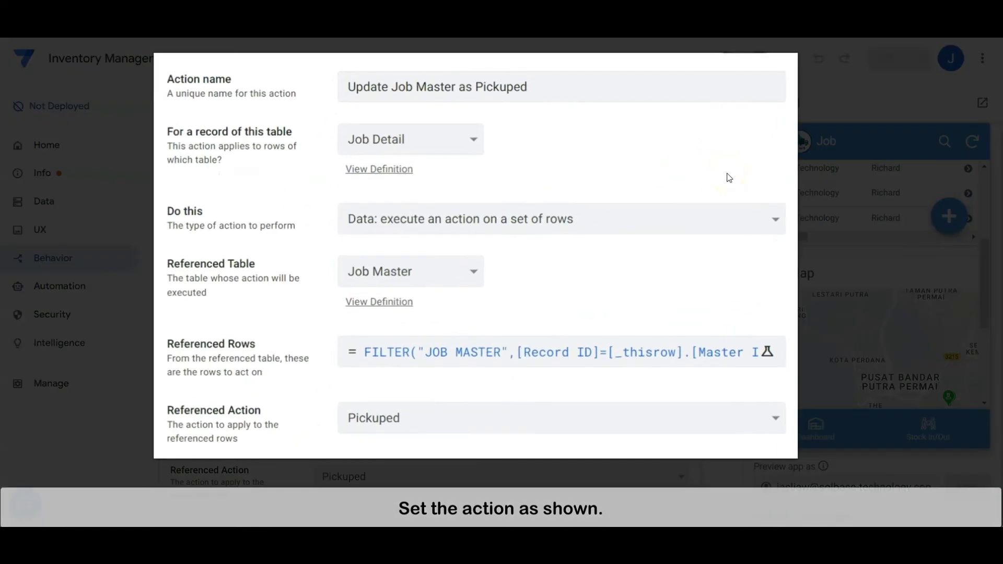
{"action": "left_click", "coordinate": [727, 177]}
{"action": "left_click", "coordinate": [637, 170]}
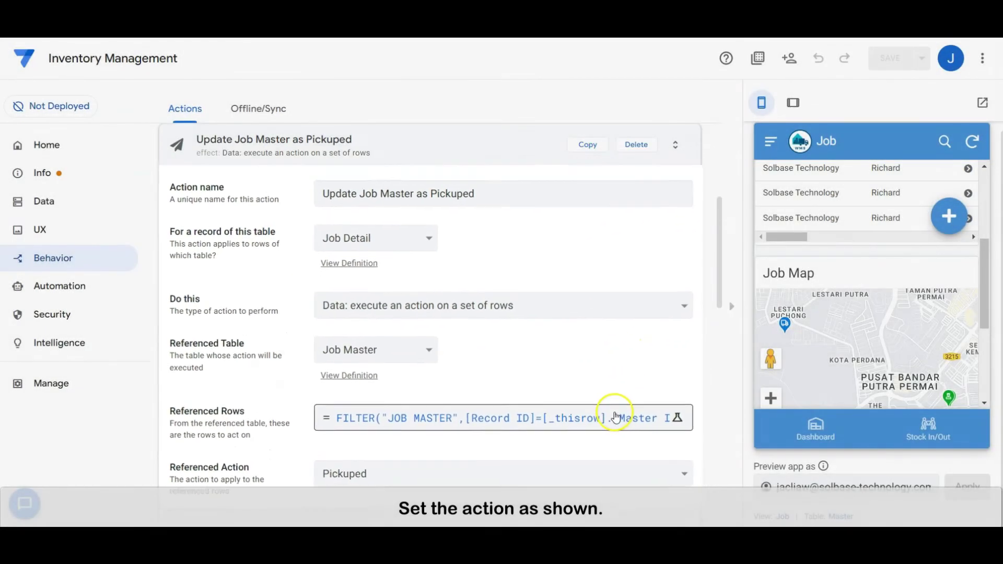
{"action": "left_click", "coordinate": [672, 419]}
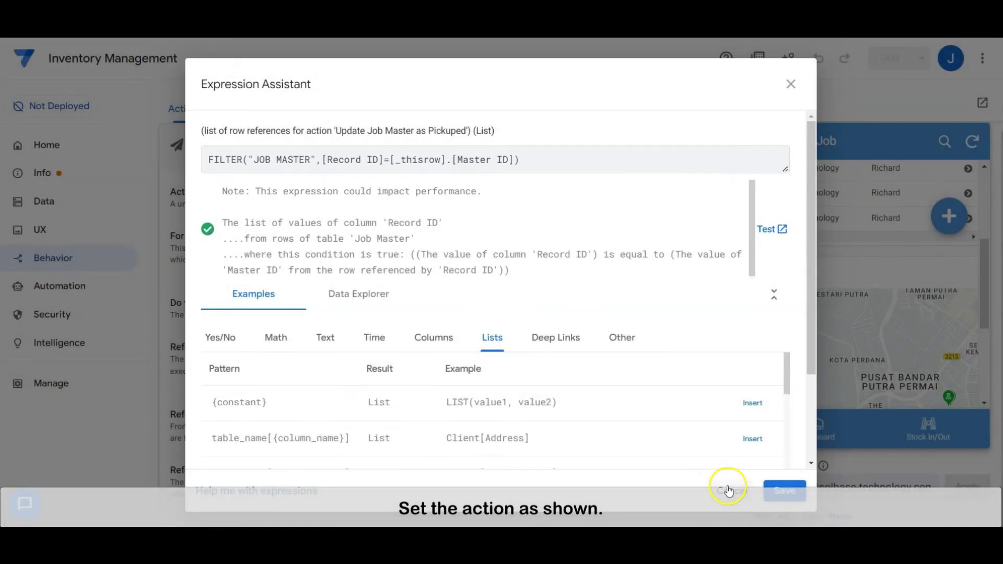
{"action": "left_click", "coordinate": [727, 492]}
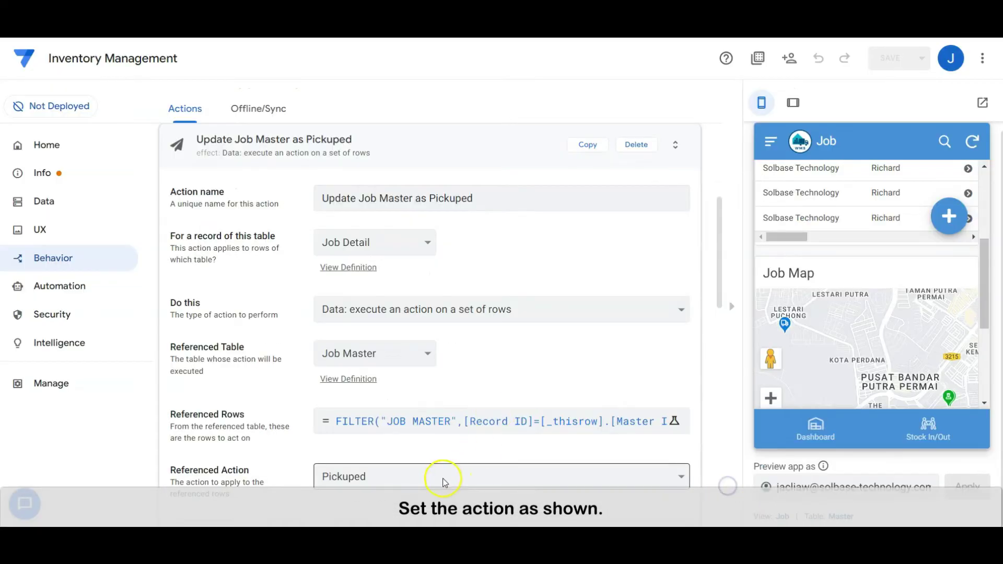
{"action": "scroll", "coordinate": [435, 439], "scroll_direction": "down", "scroll_amount": 3}
{"action": "scroll", "coordinate": [433, 403], "scroll_direction": "down", "scroll_amount": 1}
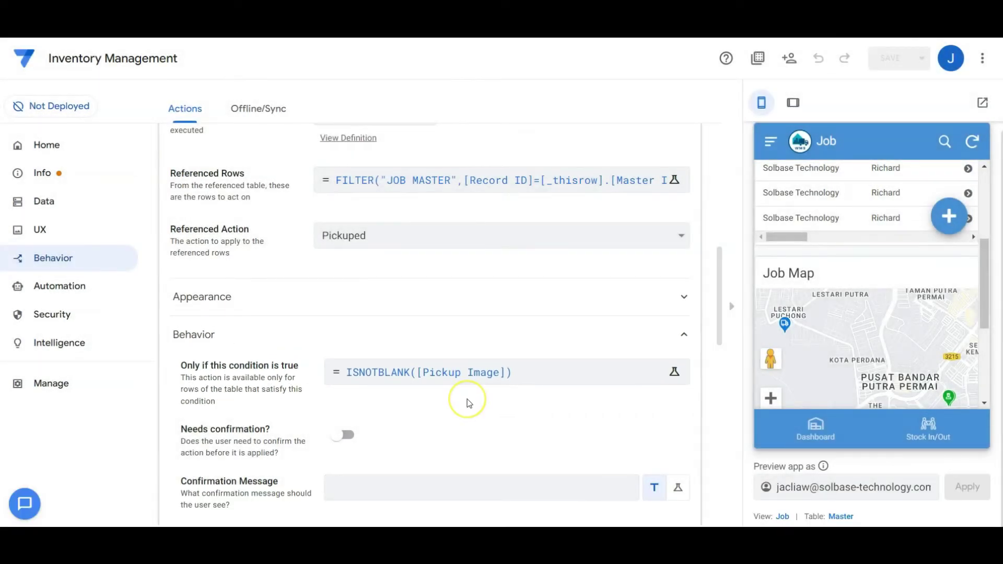
{"action": "scroll", "coordinate": [467, 402], "scroll_direction": "up", "scroll_amount": 3}
{"action": "scroll", "coordinate": [557, 416], "scroll_direction": "up", "scroll_amount": 1}
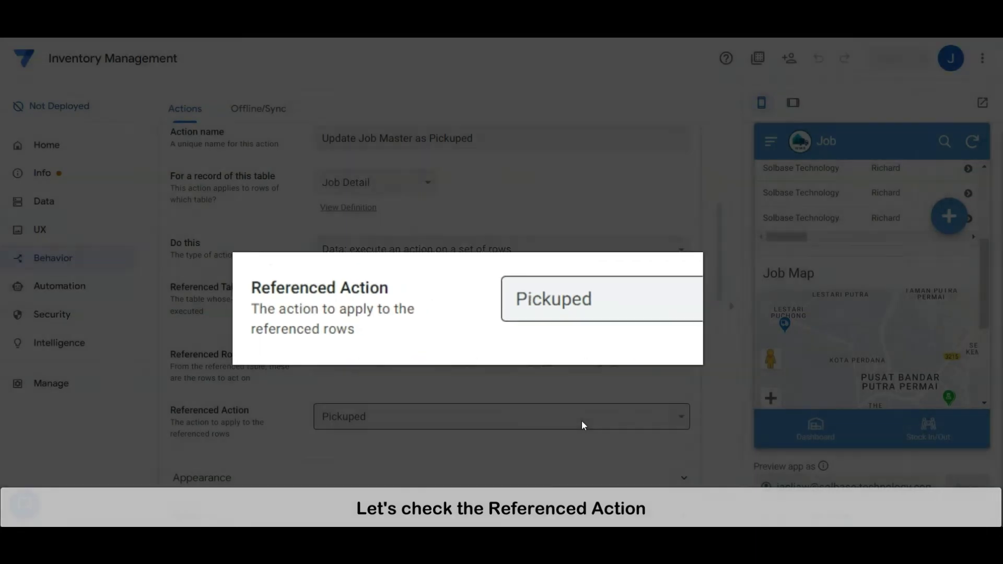
{"action": "scroll", "coordinate": [581, 426], "scroll_direction": "down", "scroll_amount": 5}
{"action": "scroll", "coordinate": [582, 425], "scroll_direction": "down", "scroll_amount": 4}
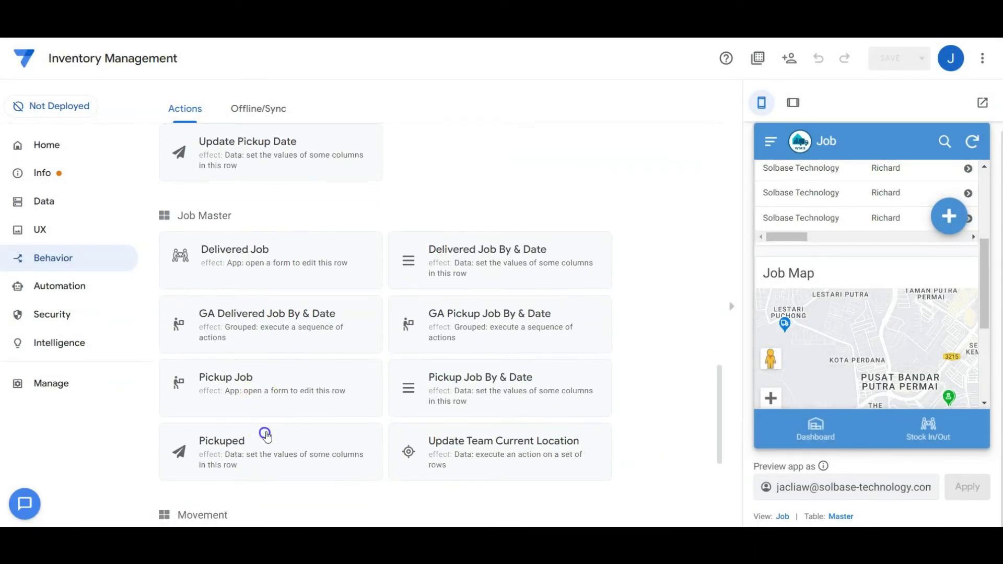
Step: Show the Pickuped action setting Status to PICKUPED, then return to Update Group Action
{"action": "left_click", "coordinate": [264, 438]}
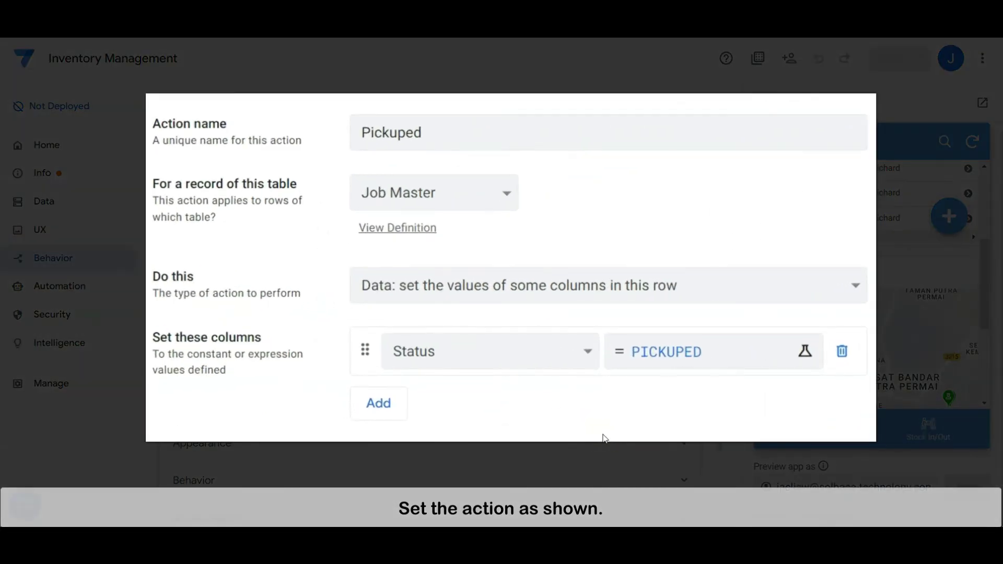
{"action": "left_click", "coordinate": [603, 440]}
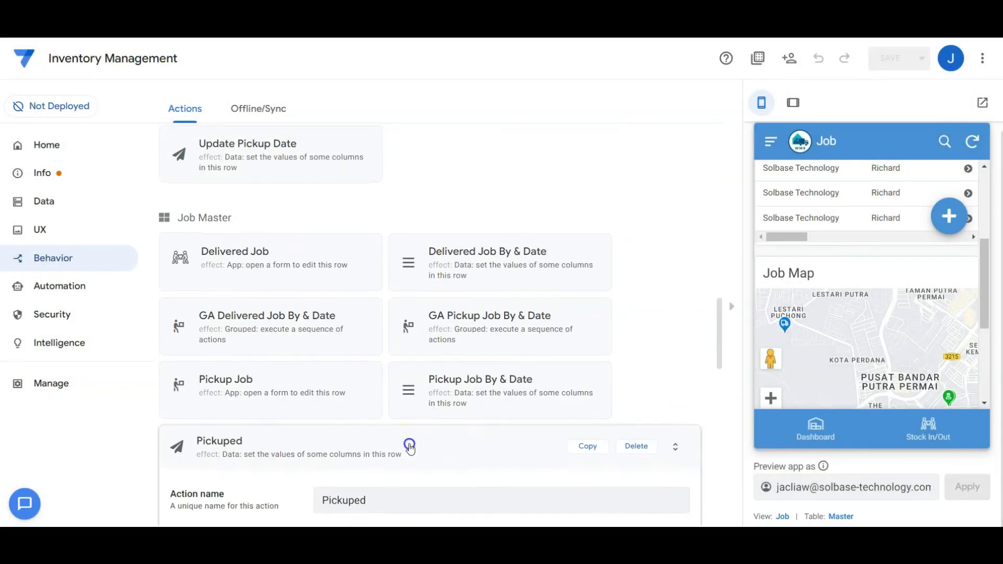
{"action": "left_click", "coordinate": [508, 335]}
{"action": "scroll", "coordinate": [485, 352], "scroll_direction": "down", "scroll_amount": 5}
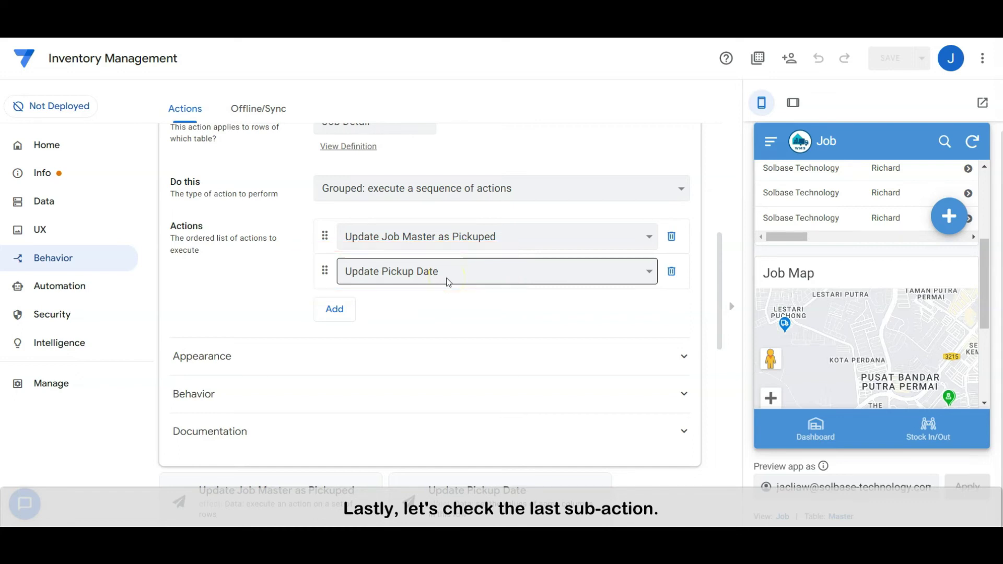
Step: Show Update Pickup Date setting Pickup By to USEREMAIL() and Pickup Date to NOW()
{"action": "left_click", "coordinate": [589, 370]}
{"action": "scroll", "coordinate": [589, 370], "scroll_direction": "down", "scroll_amount": 4}
{"action": "left_click", "coordinate": [544, 207]}
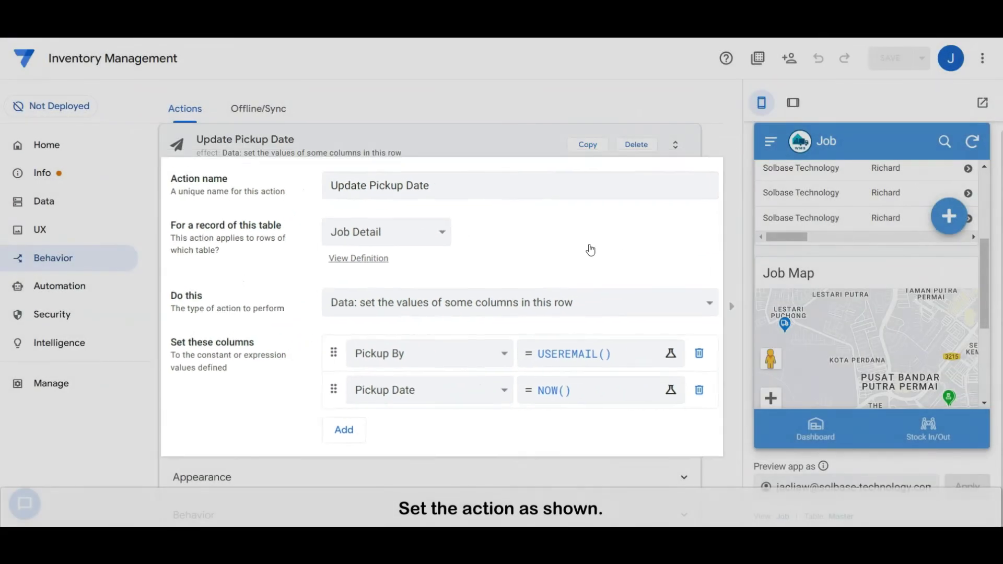
{"action": "scroll", "coordinate": [569, 260], "scroll_direction": "down", "scroll_amount": 3}
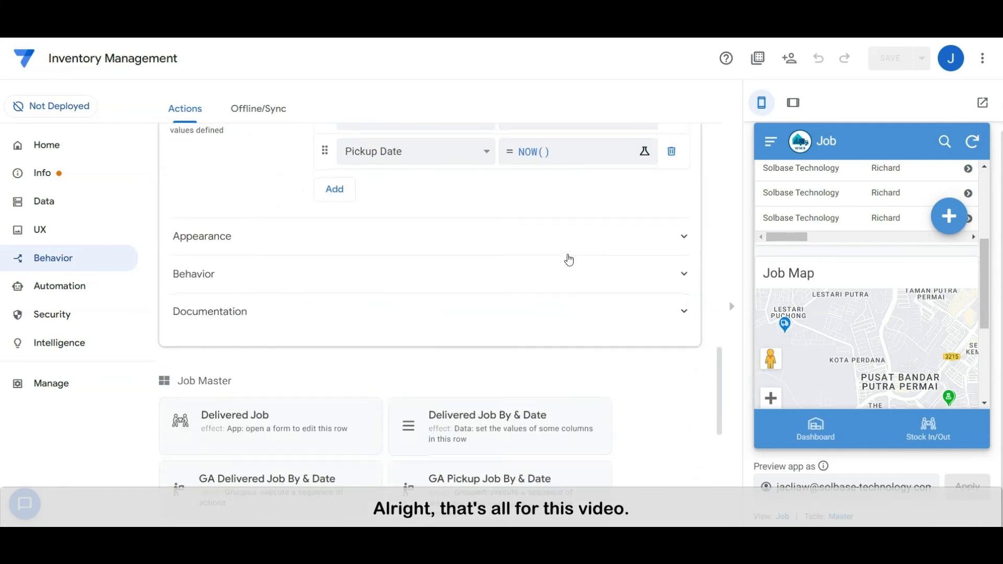
Step: Check Update Pickup Date's condition is 'true', then collapse all action editors
{"action": "left_click", "coordinate": [515, 284]}
{"action": "scroll", "coordinate": [515, 284], "scroll_direction": "down", "scroll_amount": 1}
{"action": "scroll", "coordinate": [515, 284], "scroll_direction": "up", "scroll_amount": 1}
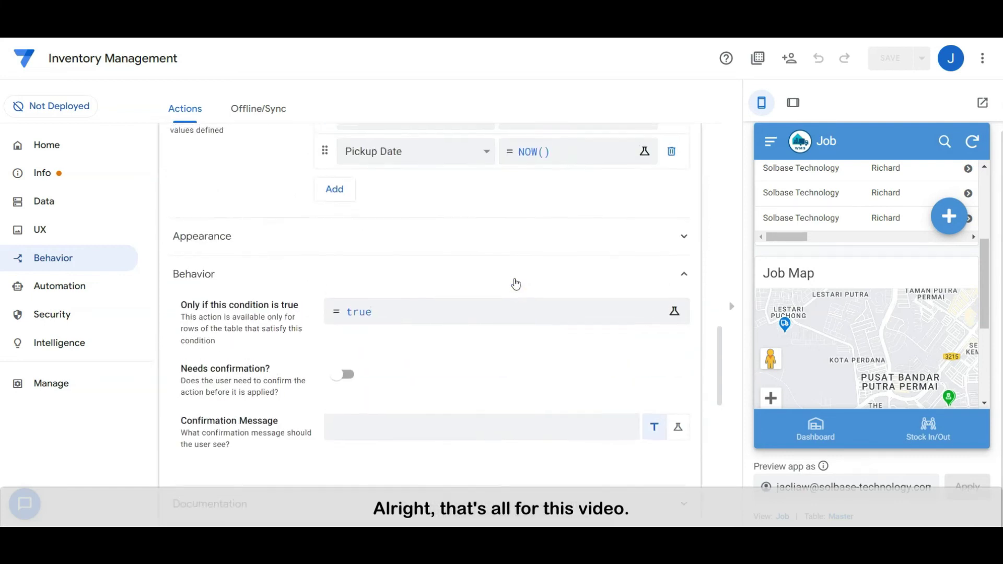
{"action": "scroll", "coordinate": [515, 284], "scroll_direction": "up", "scroll_amount": 2}
{"action": "scroll", "coordinate": [514, 284], "scroll_direction": "up", "scroll_amount": 5}
{"action": "left_click", "coordinate": [423, 440]}
{"action": "scroll", "coordinate": [482, 378], "scroll_direction": "up", "scroll_amount": 4}
{"action": "scroll", "coordinate": [481, 378], "scroll_direction": "up", "scroll_amount": 3}
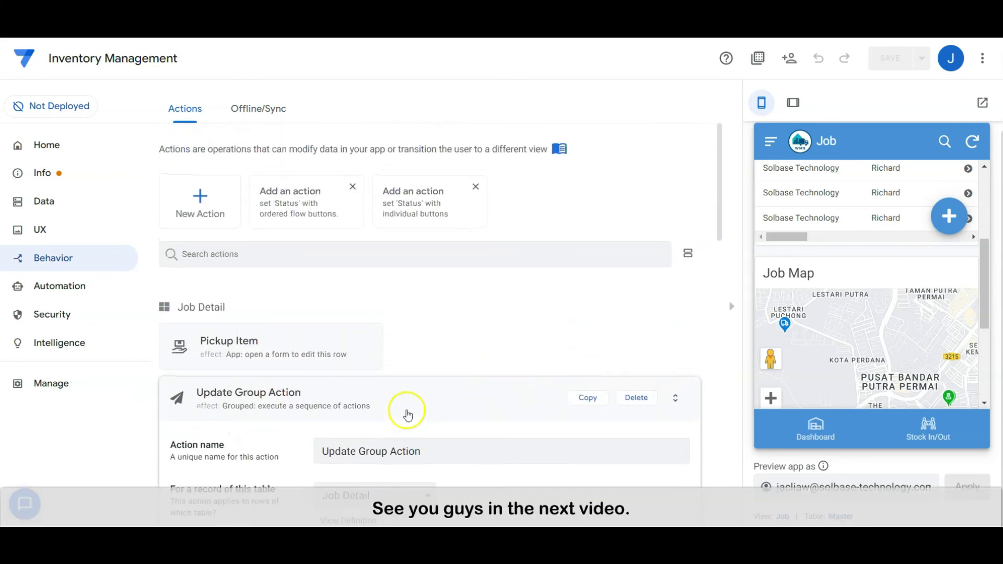
{"action": "left_click", "coordinate": [419, 395]}
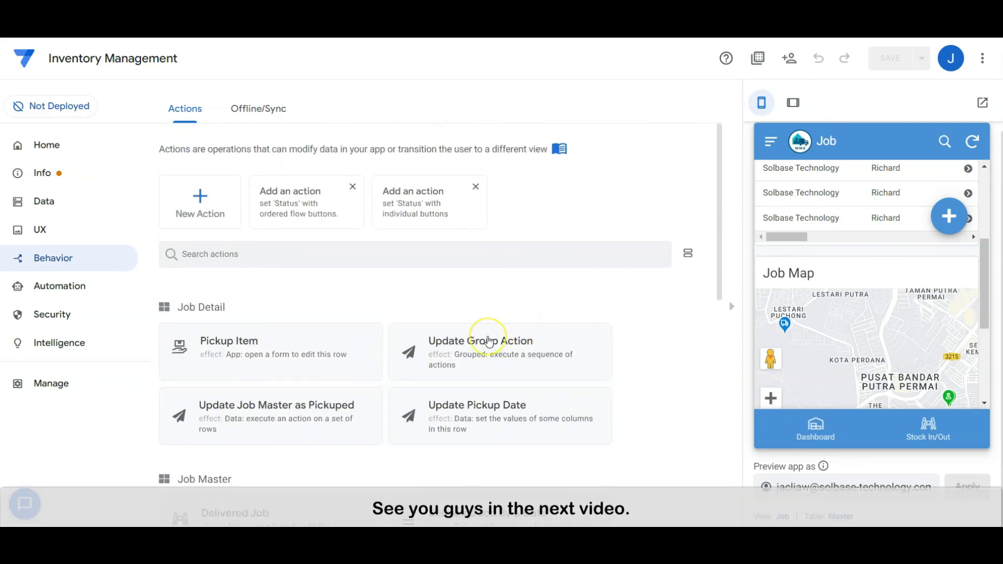